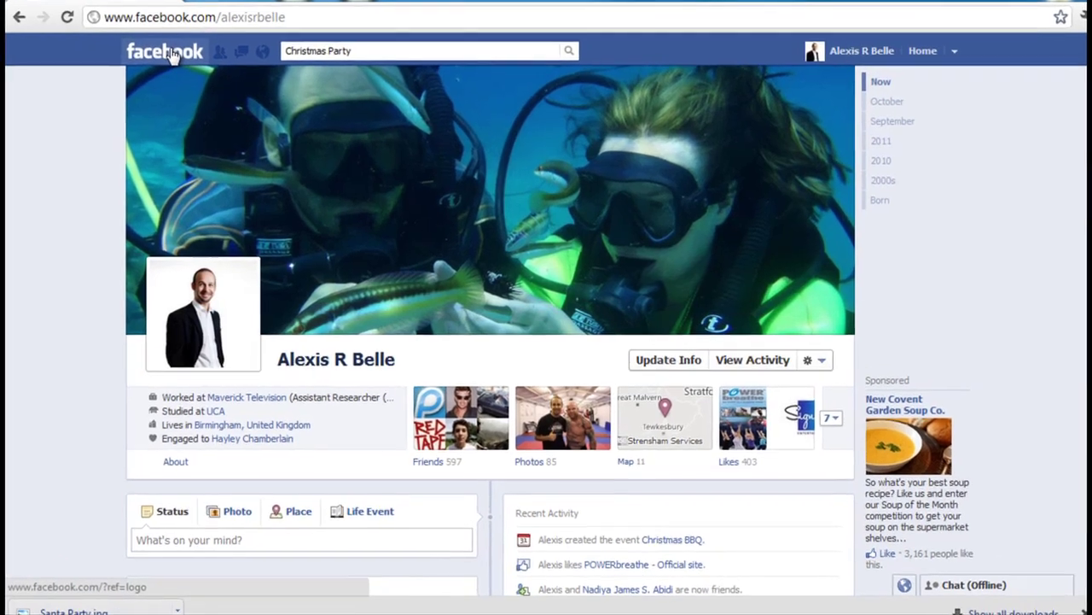
Step: Go from the profile timeline back to the News Feed home page
click(194, 70)
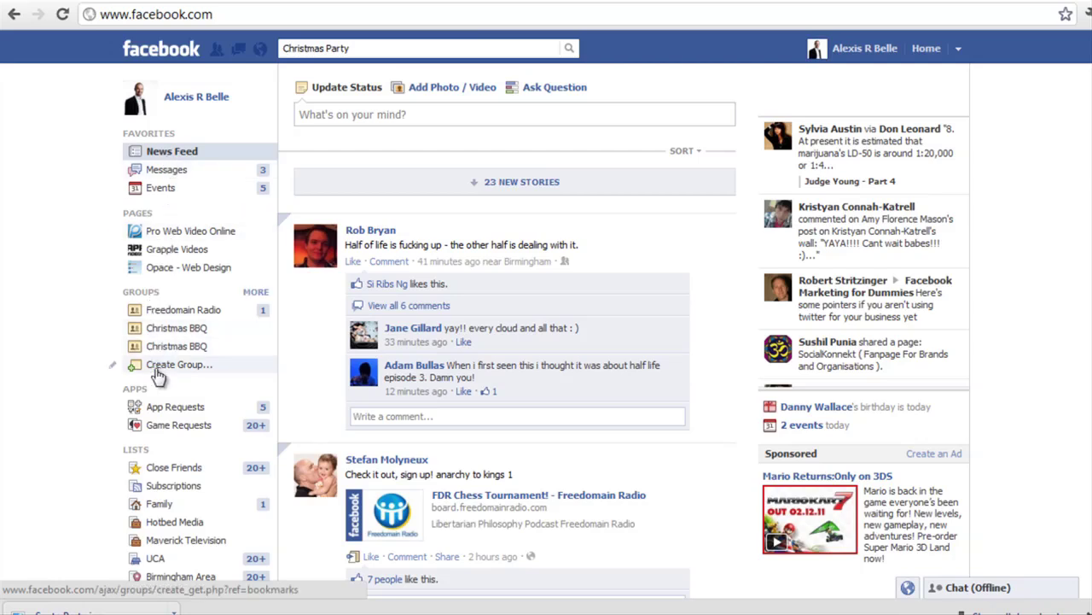
Step: Create a closed group named 'Christmas Party' with one suggested friend added as a member
click(158, 373)
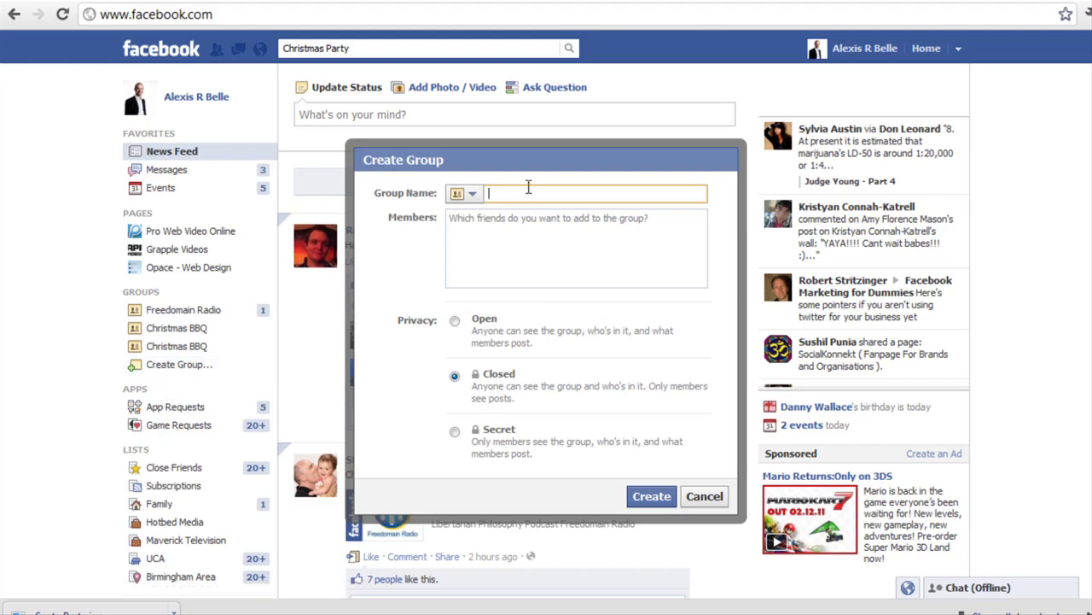
text(Christmas Party)
click(485, 218)
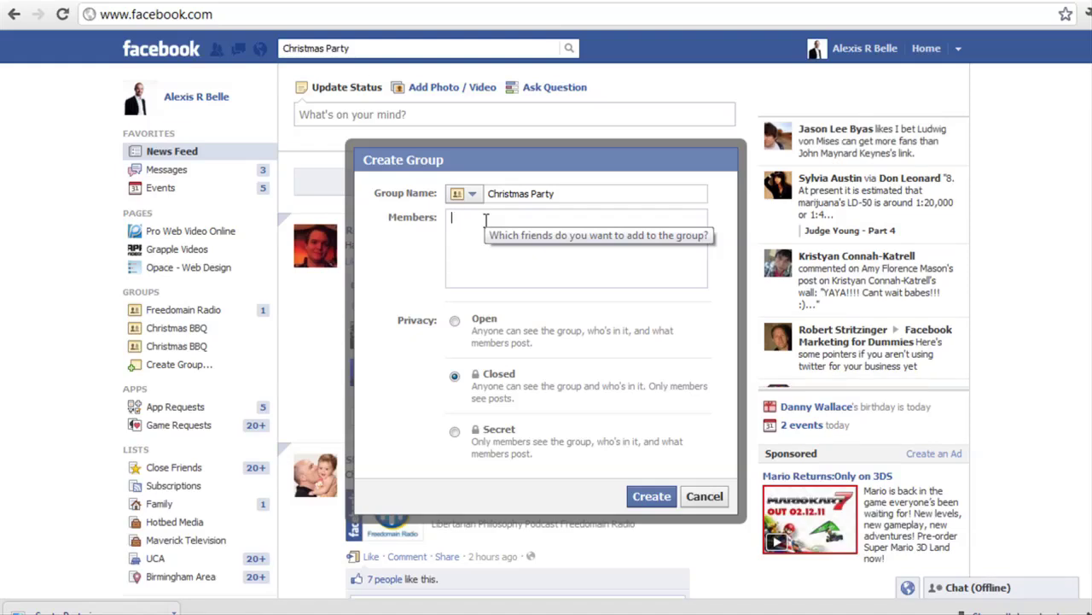
text(a)
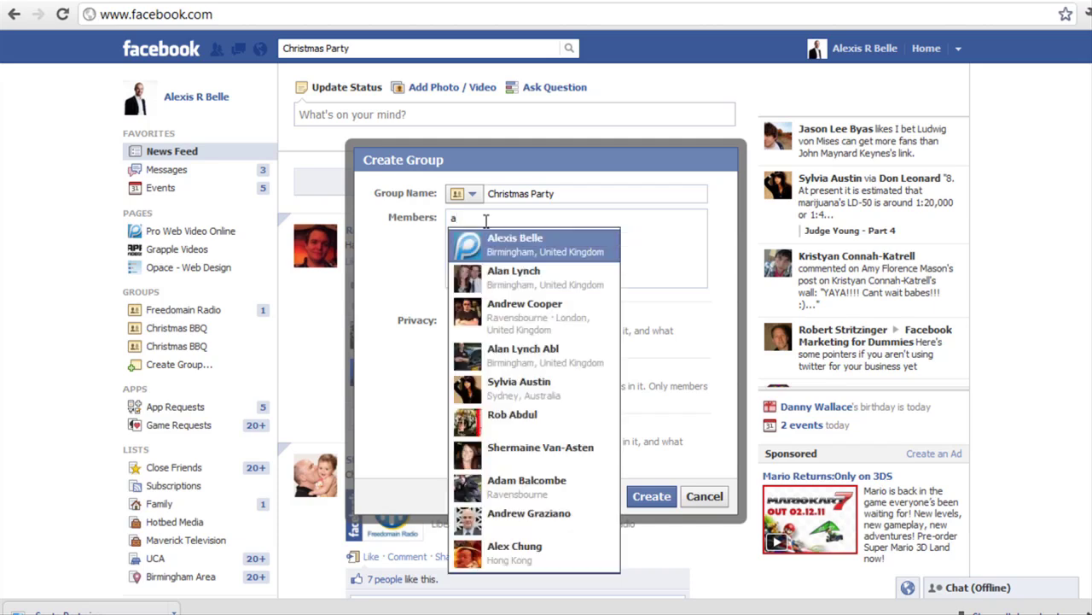
click(486, 237)
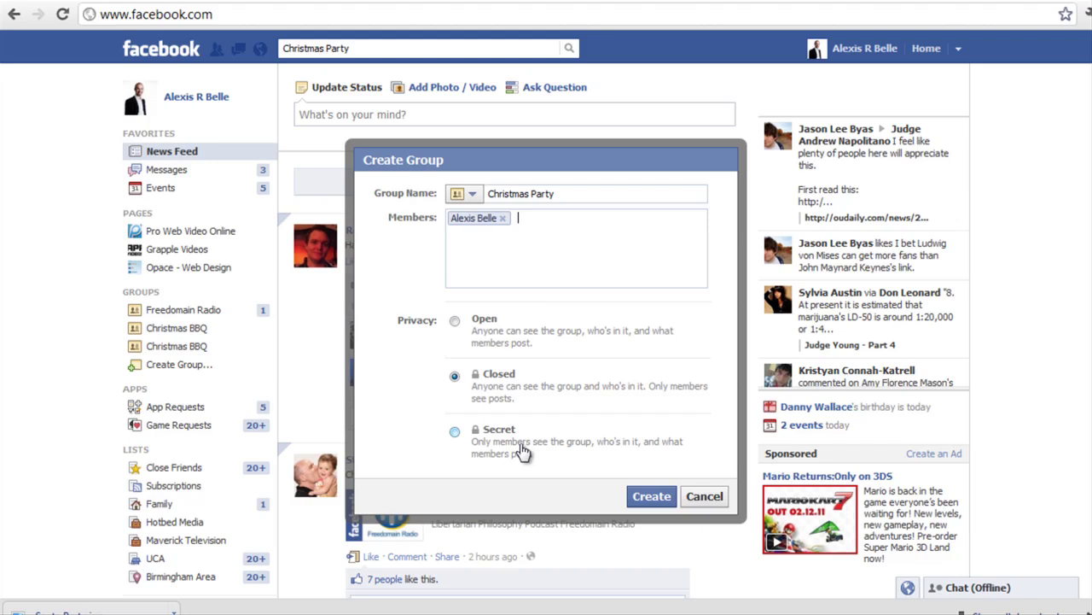
click(649, 504)
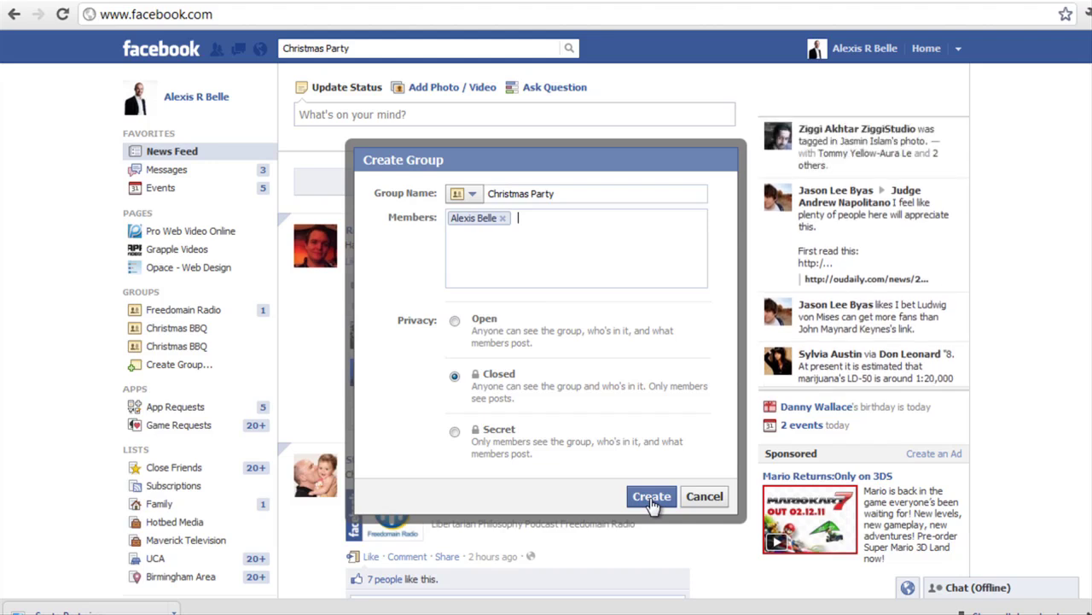
click(651, 502)
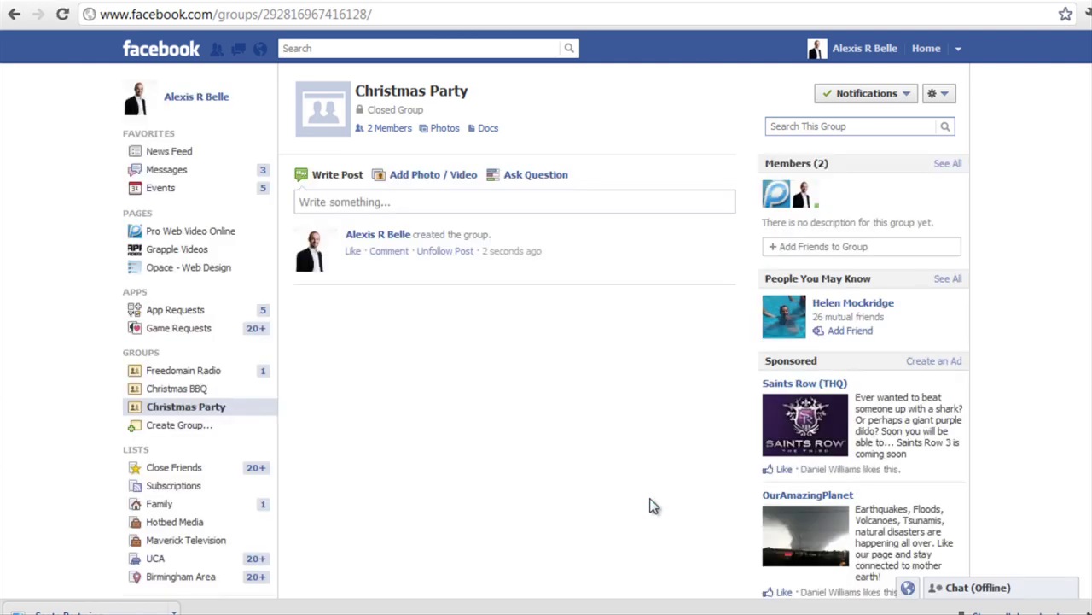
Step: Open the Christmas Party group's Docs page with a blank new-document form
click(337, 201)
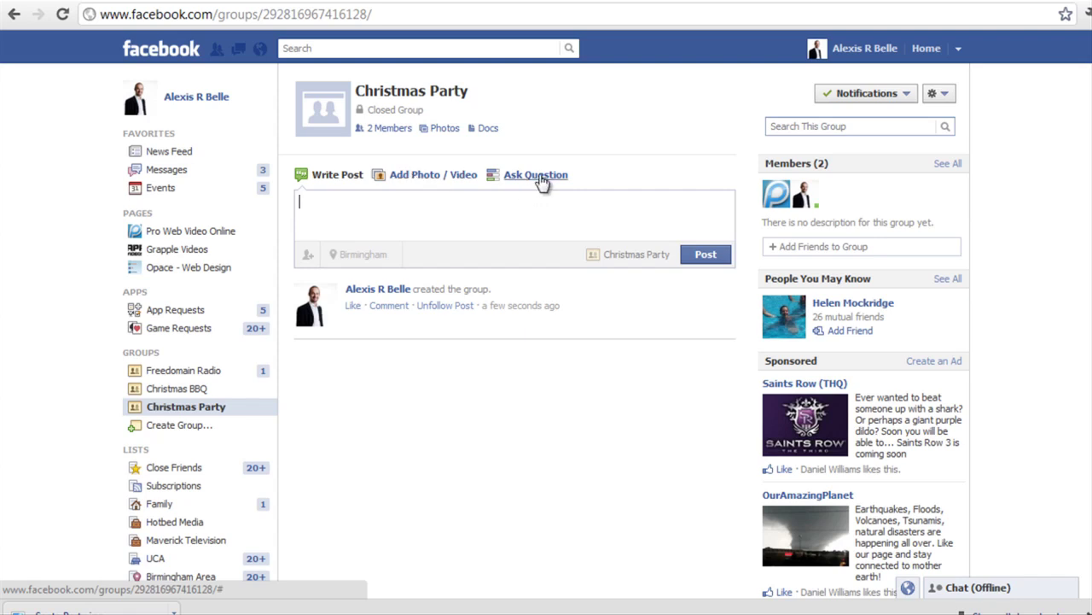
click(489, 133)
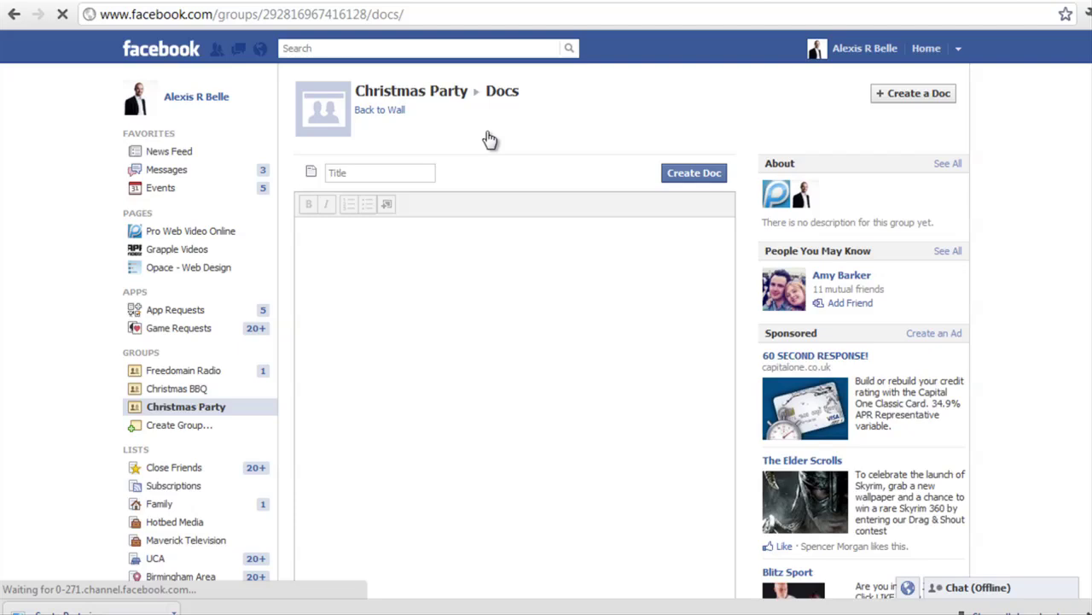
Step: Create a group doc titled 'bnbjn' with body text 'jhjhkjn'
click(404, 169)
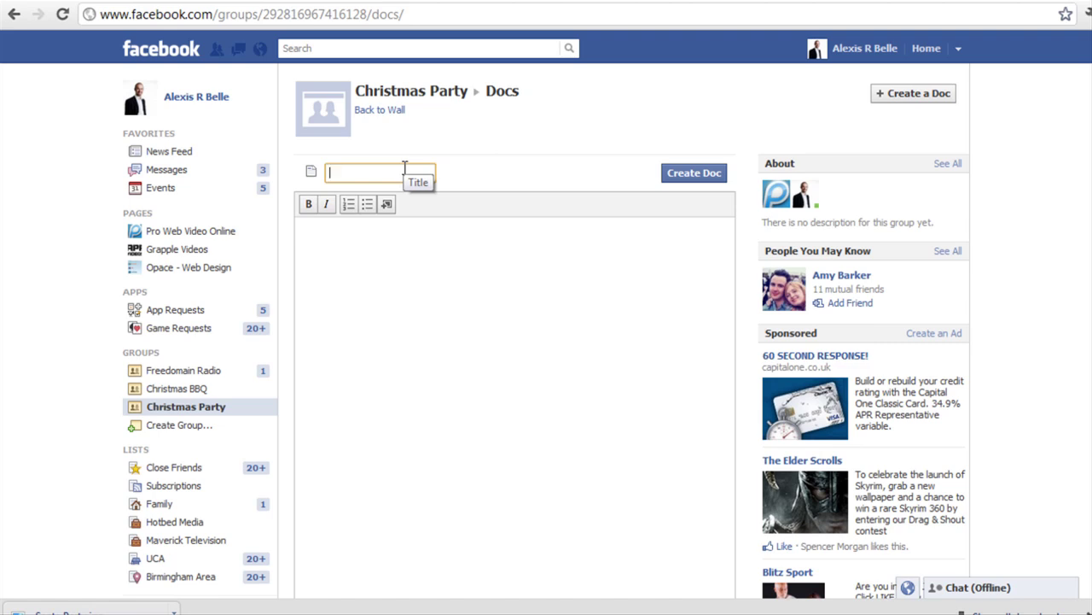
text(bnbjn)
click(341, 268)
text(jhjhkjn)
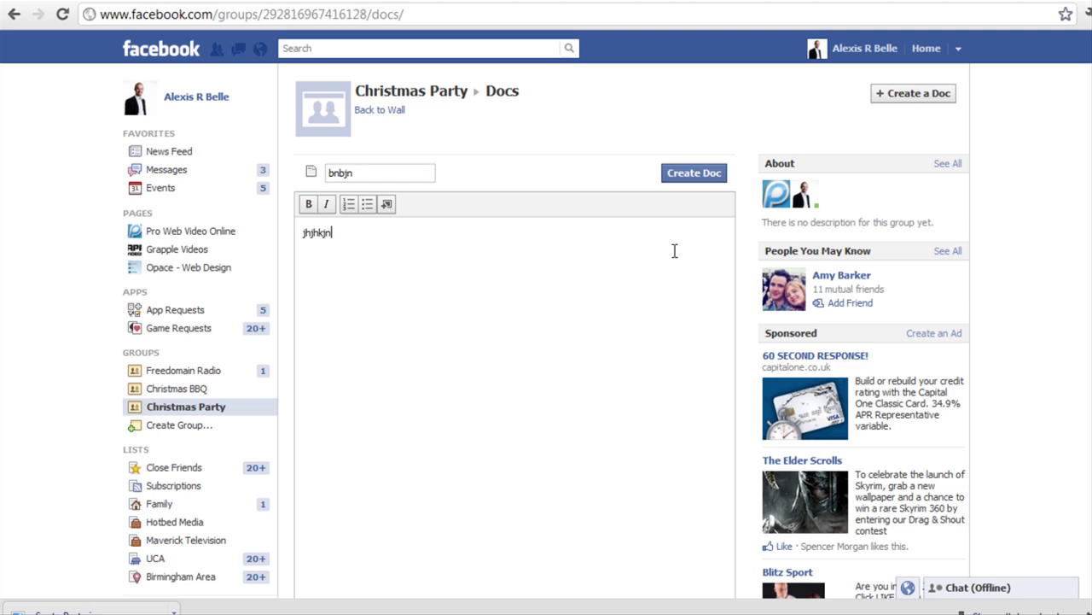
click(684, 173)
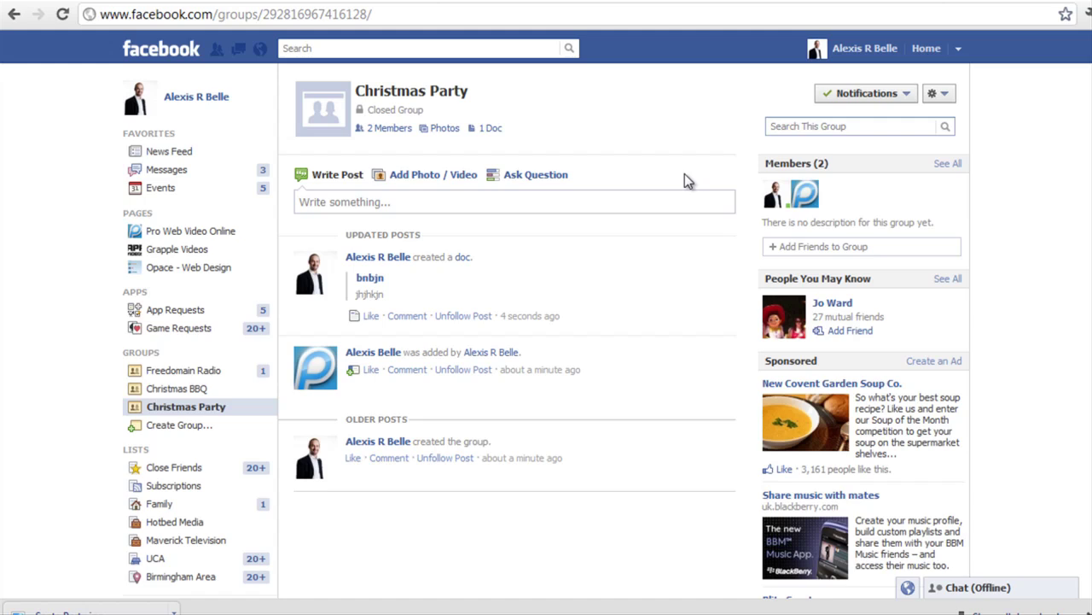
Step: Start a new event from the Events page and bring up the Add Event Photo dialog
click(143, 196)
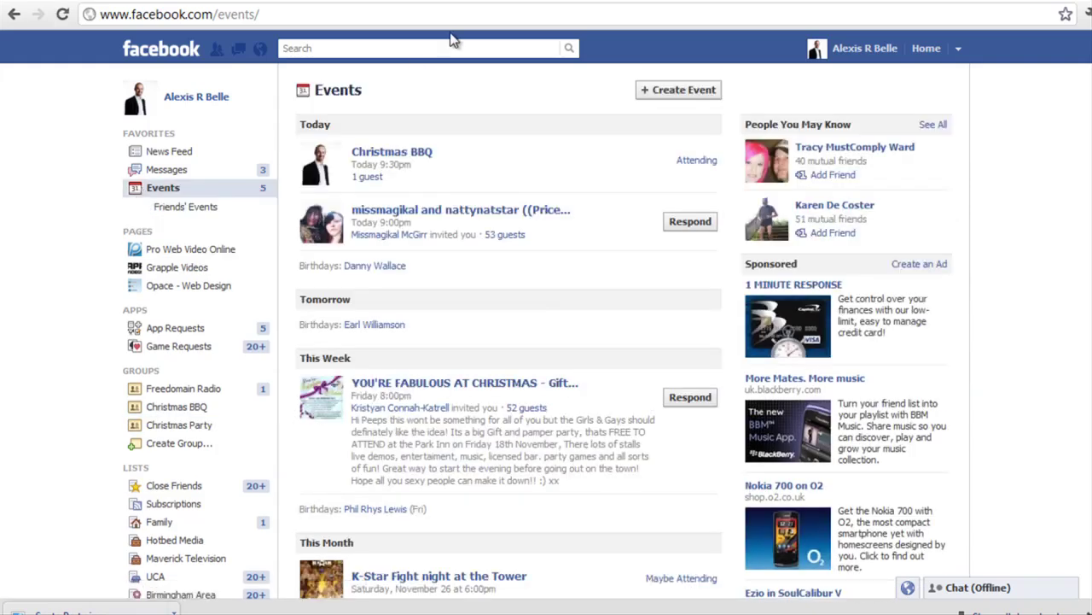
click(671, 98)
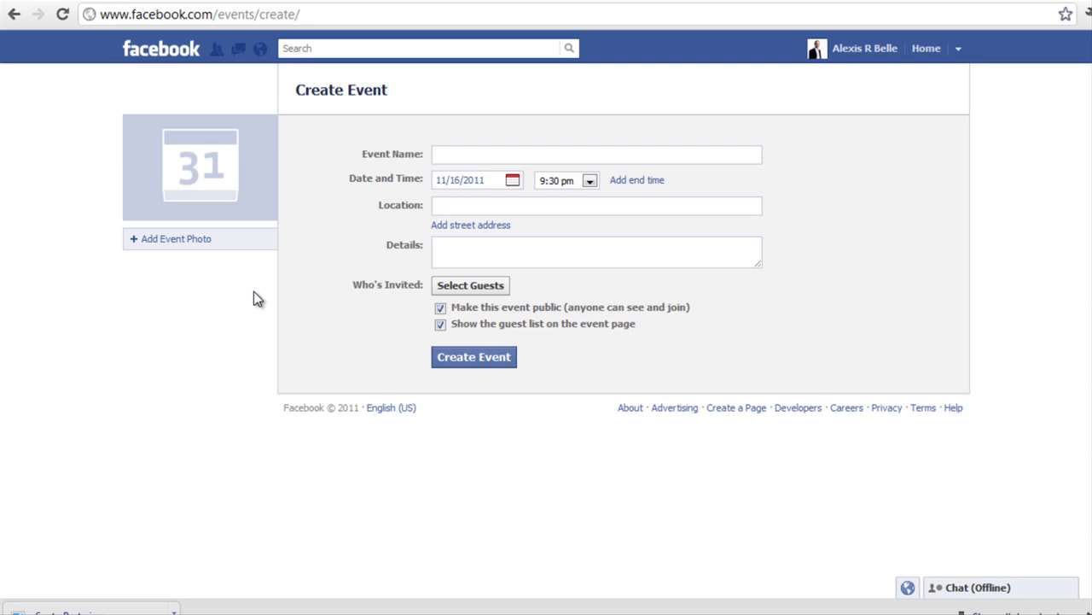
click(203, 247)
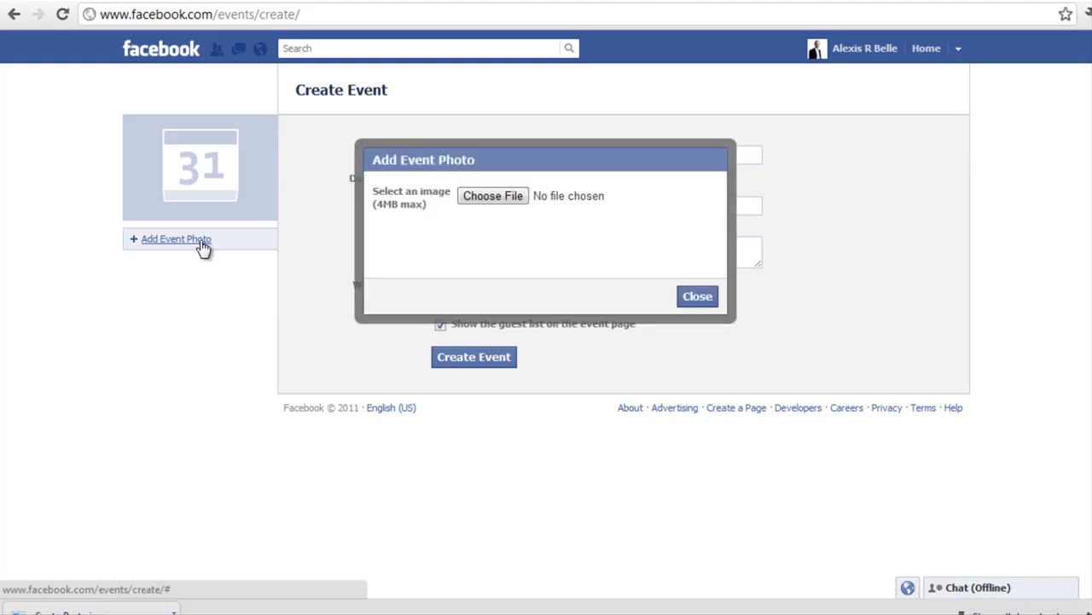
Step: Choose 'Santa Party.jpg' from the Desktop as the event photo
click(493, 196)
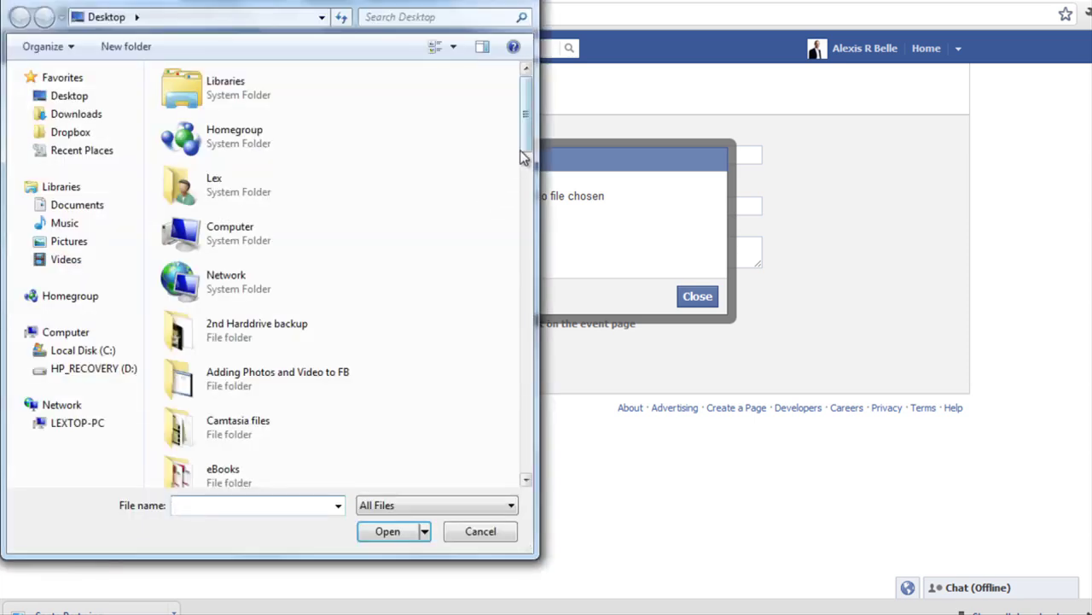
drag(525, 111, 508, 452)
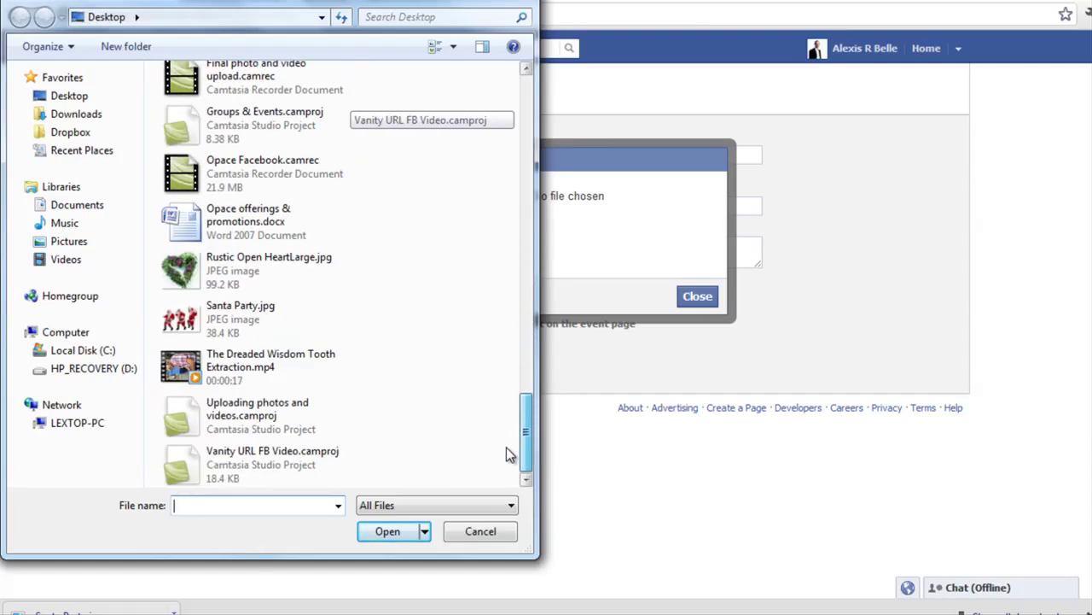
click(232, 328)
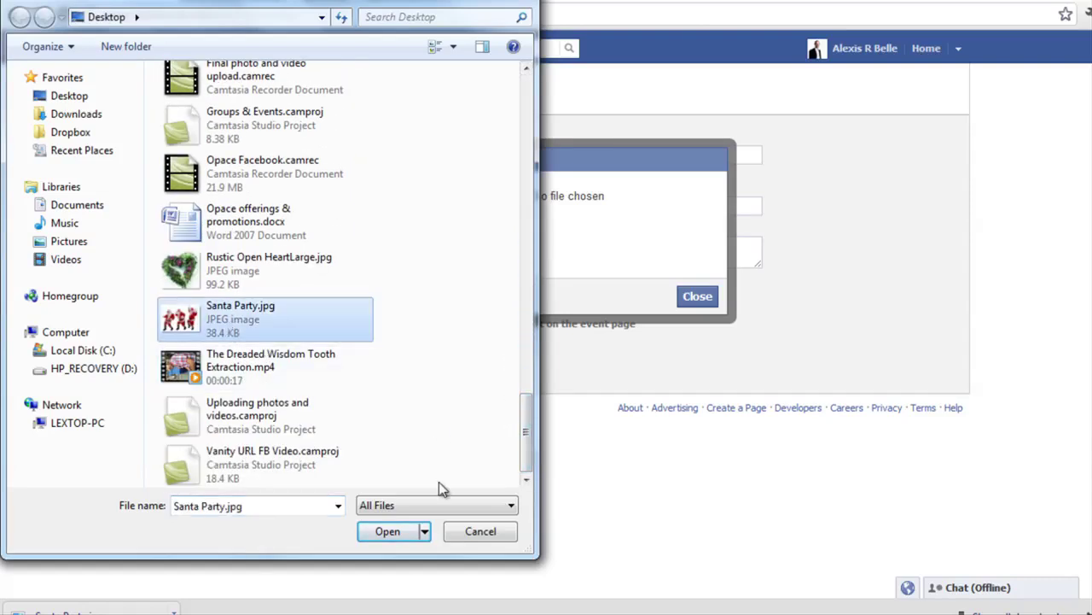
click(388, 531)
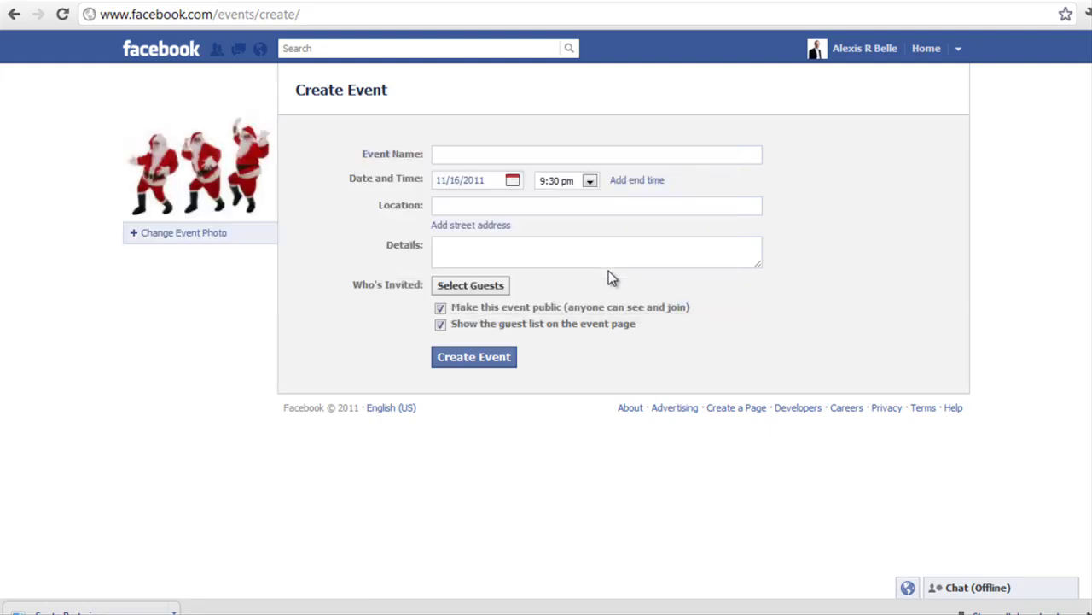
Step: Paste 'Christmas Party' as the event name, pass through Location and Details, and open guest selection
click(445, 155)
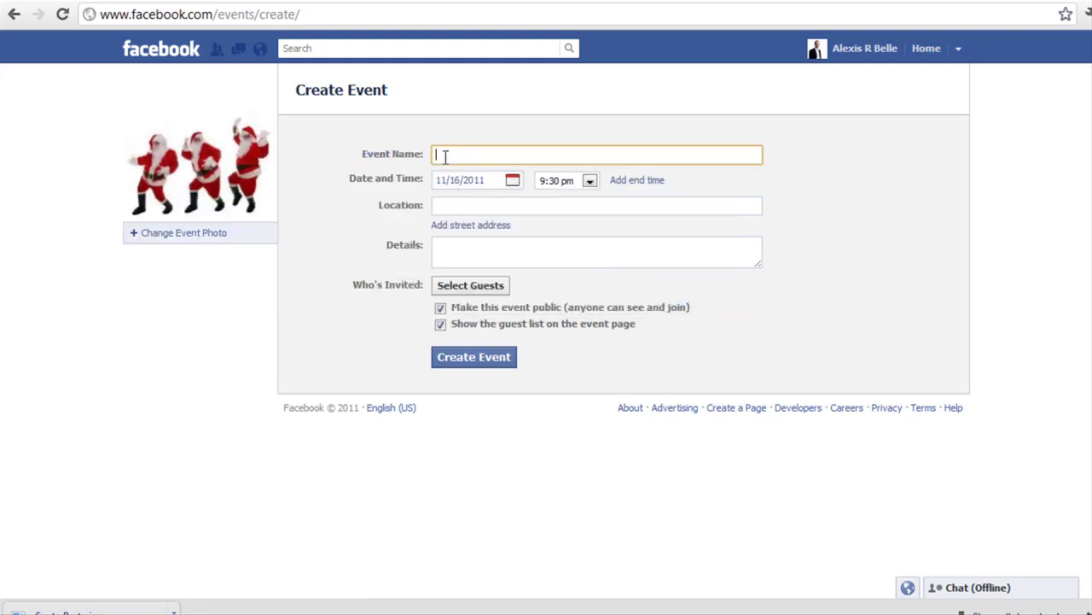
text(Christmas Party)
click(468, 209)
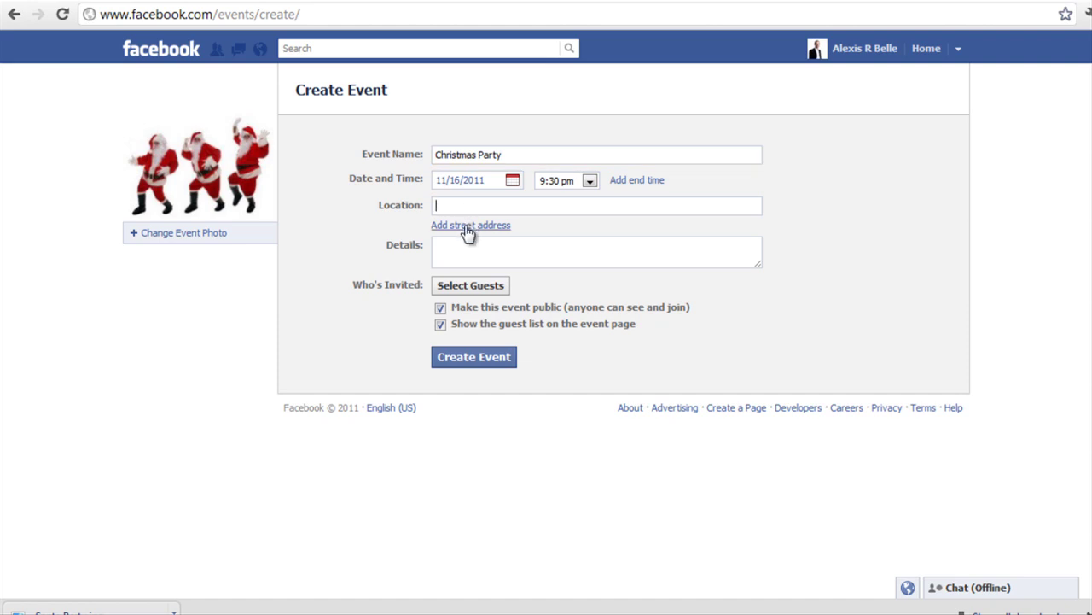
click(453, 247)
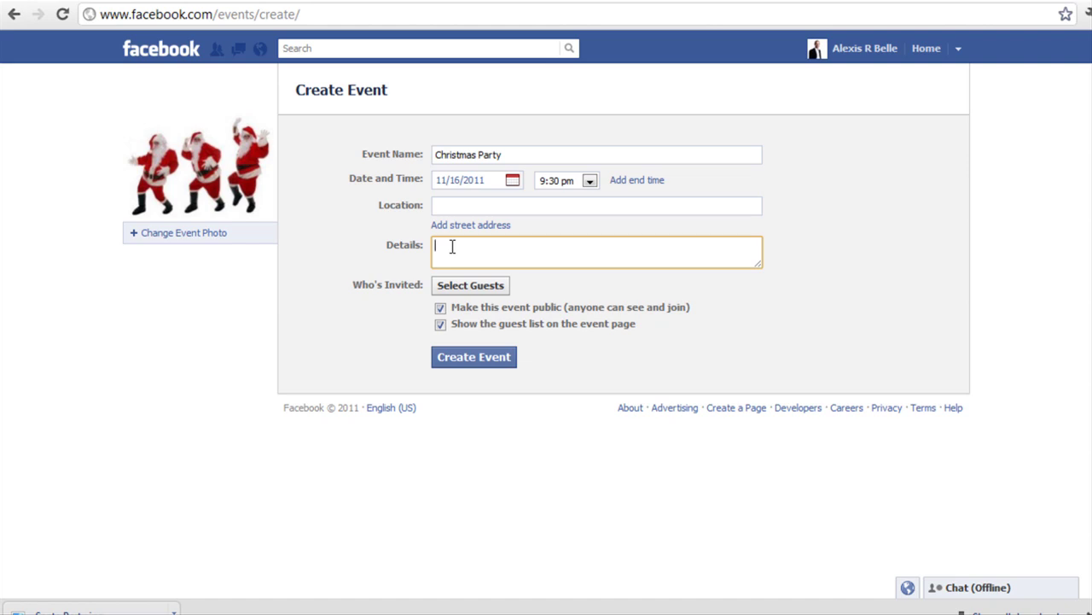
click(458, 291)
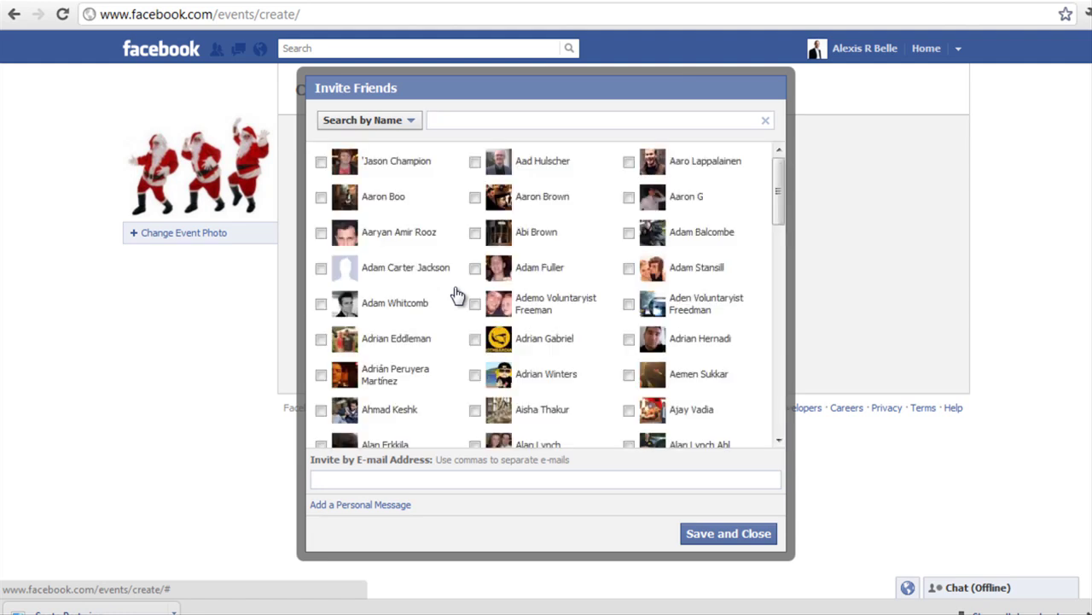
Step: Invite one friend to the Christmas Party event, save the guest list, and create the event
click(321, 197)
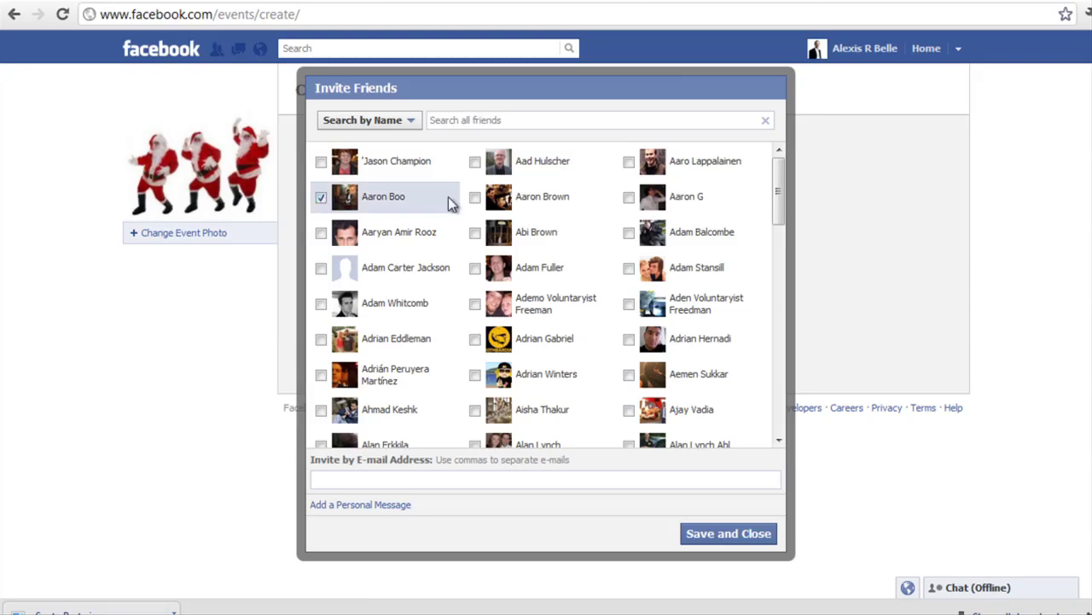
click(321, 197)
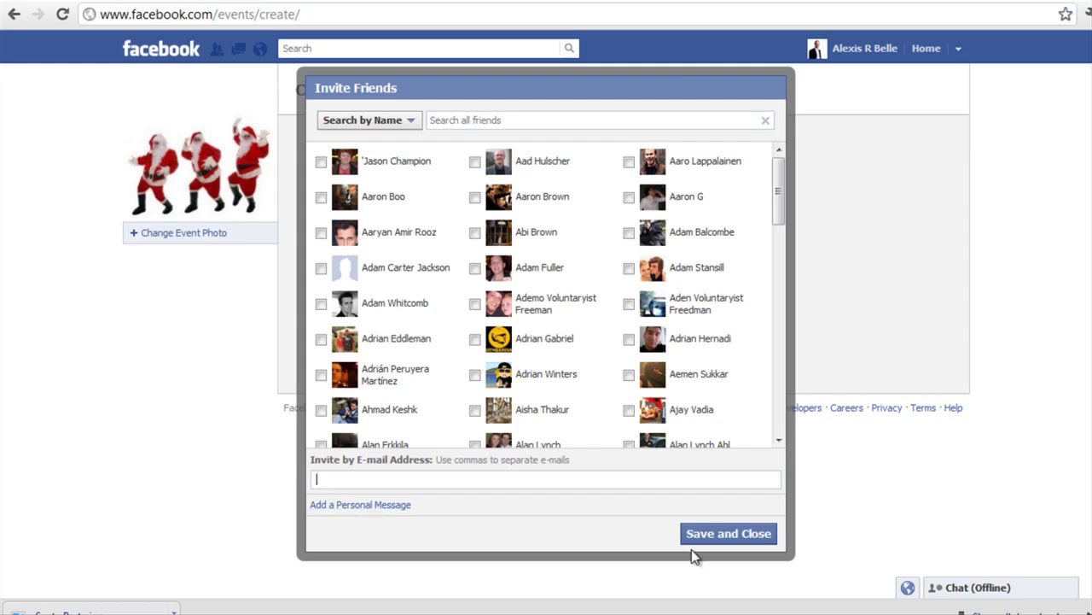
click(728, 535)
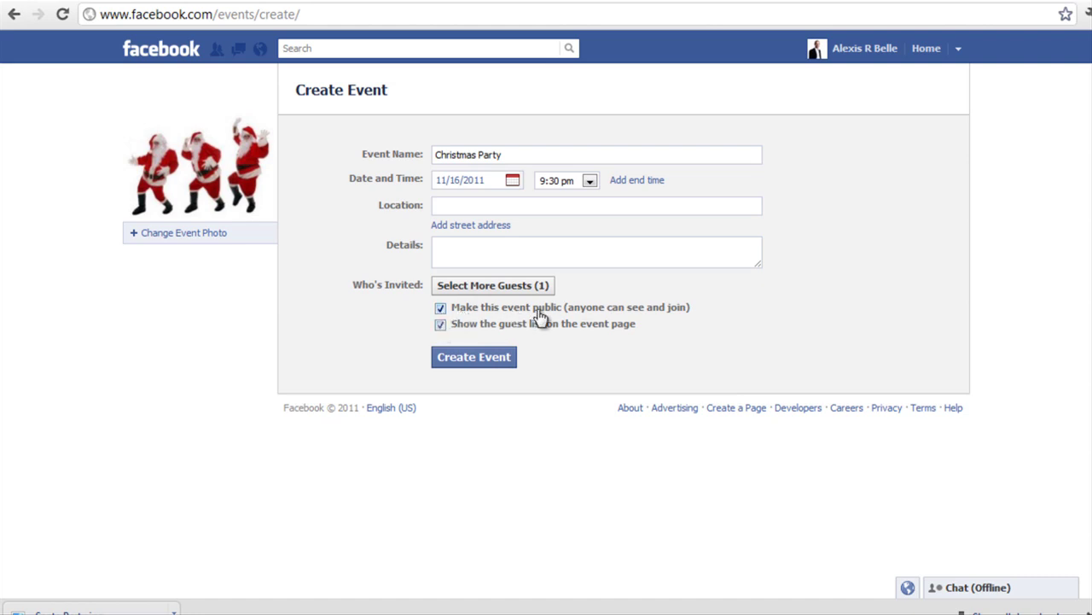
click(472, 358)
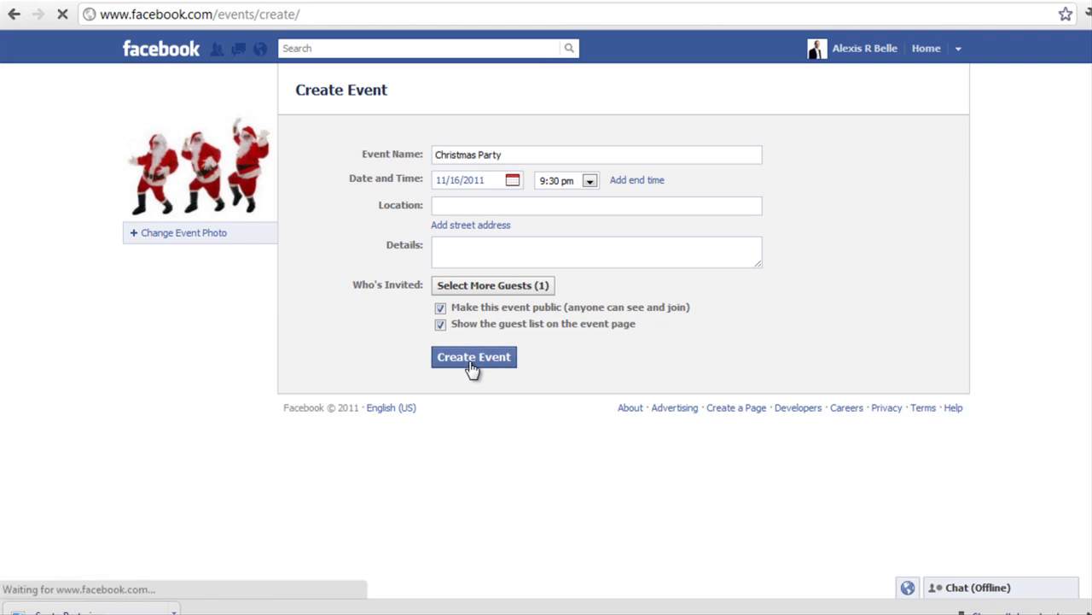